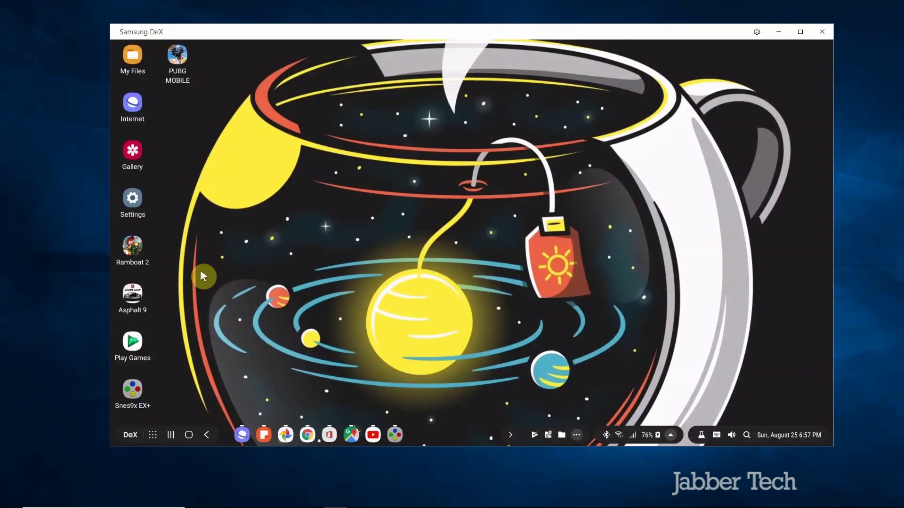
# Bring up the PC's Pictures > Screenshots folder in File Explorer beside the DeX window.
pyautogui.click(66, 265)
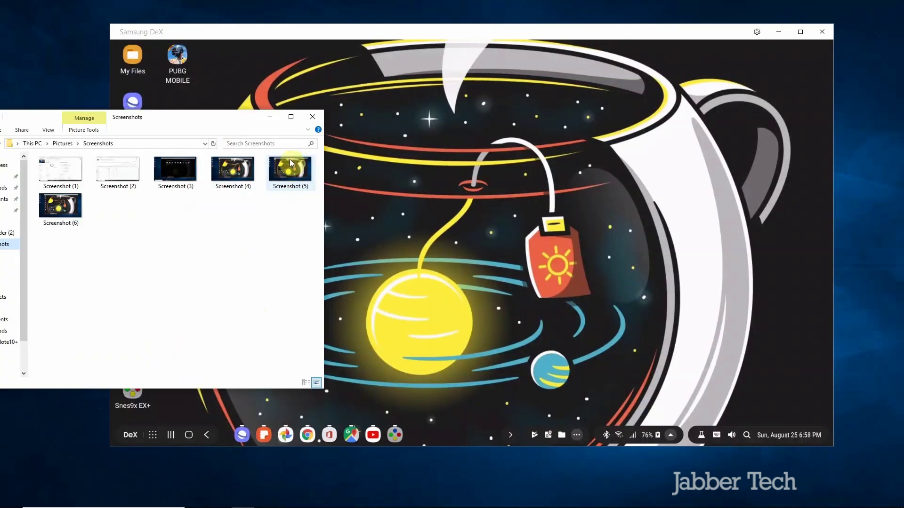
# Copy Screenshot (5) from the PC's Screenshots folder into DeX.
pyautogui.click(288, 169)
pyautogui.moveTo(291, 196); pyautogui.dragTo(397, 214)
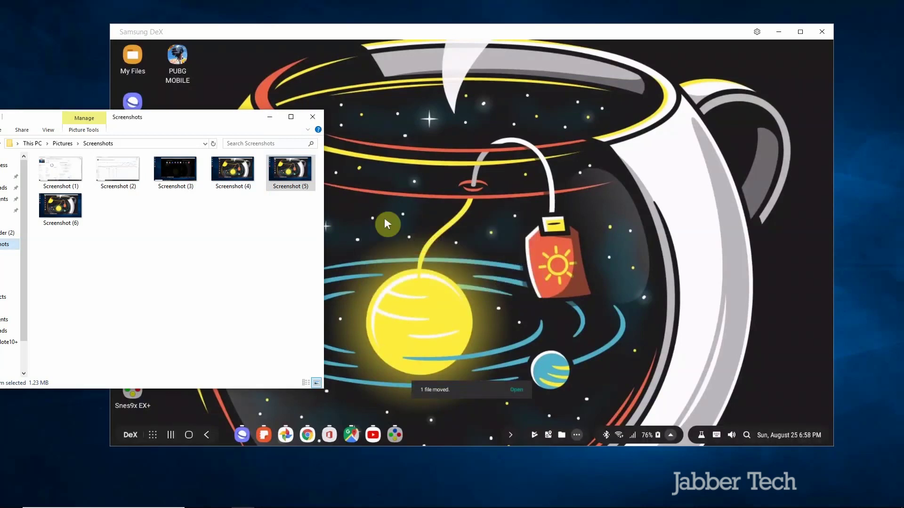
pyautogui.click(385, 219)
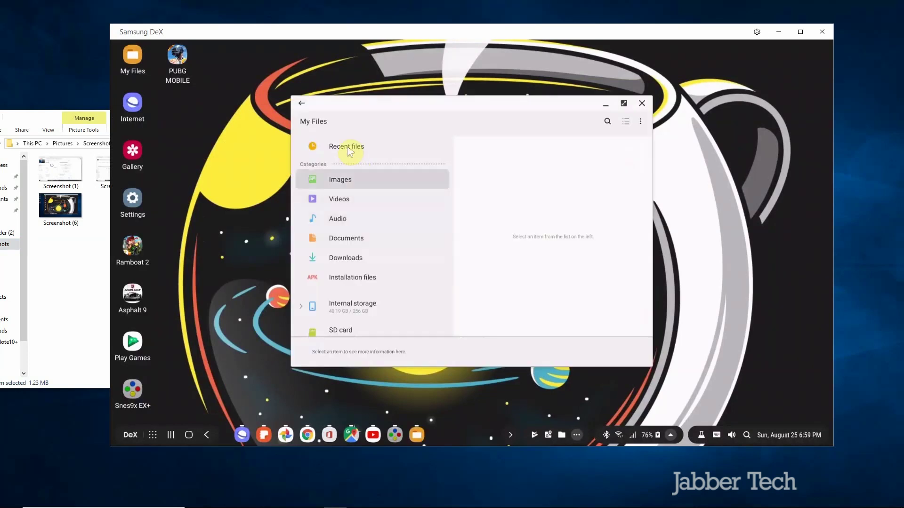
# View Screenshot (5).png from Recent files in the image viewer, then close it.
pyautogui.click(498, 183)
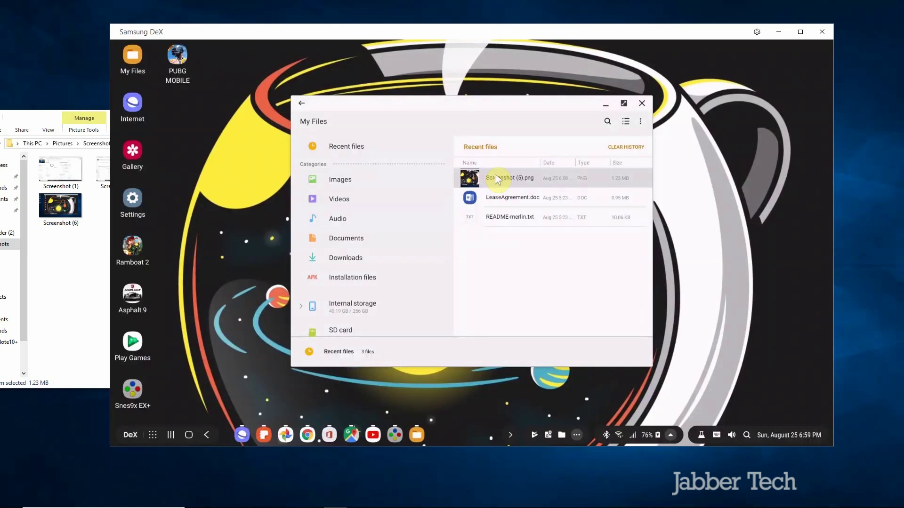
pyautogui.doubleClick(497, 179)
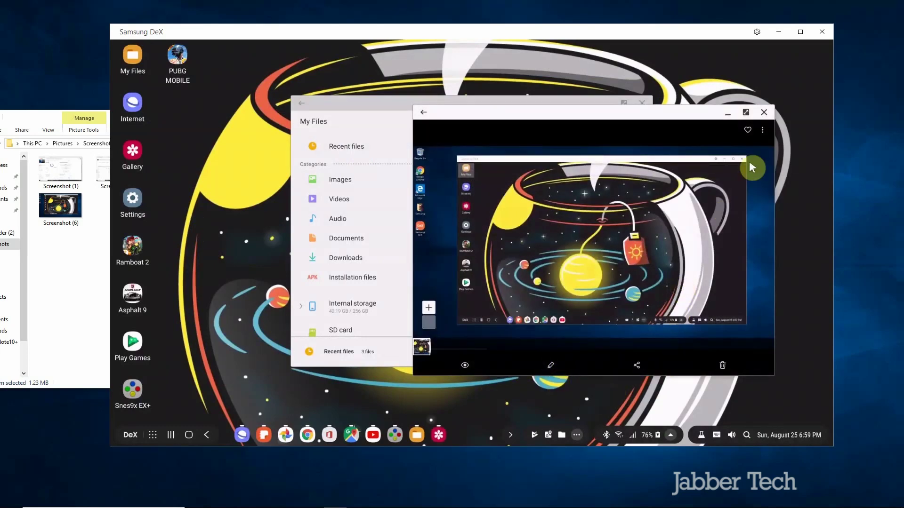
pyautogui.click(763, 112)
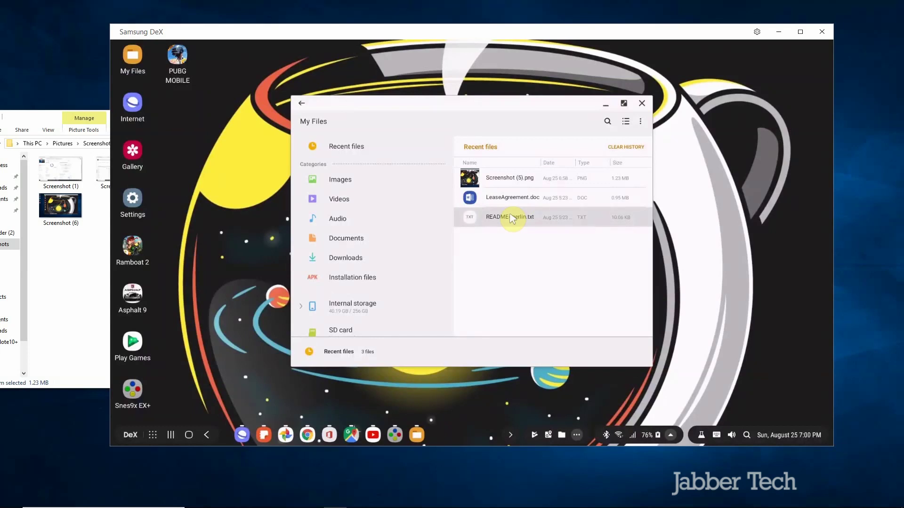
# Open README-merlin.txt once in Office Mobile, then close the document.
pyautogui.doubleClick(510, 216)
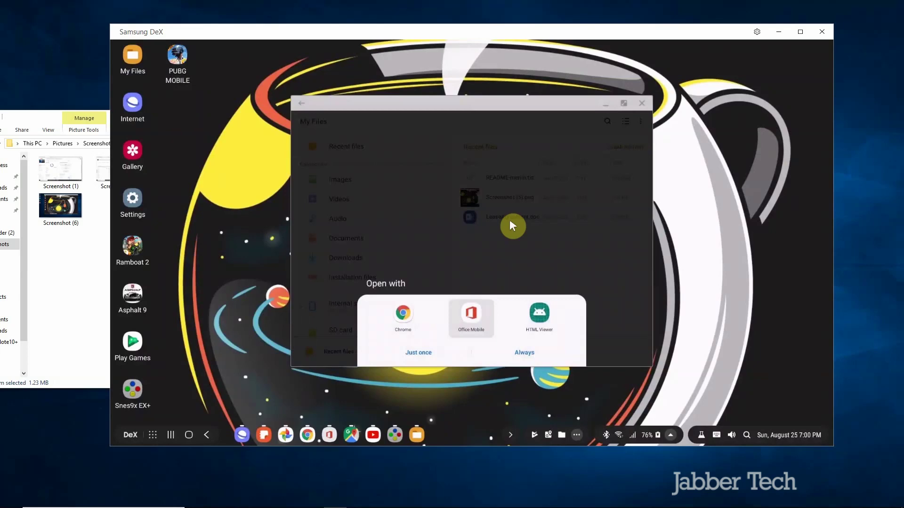
pyautogui.click(419, 353)
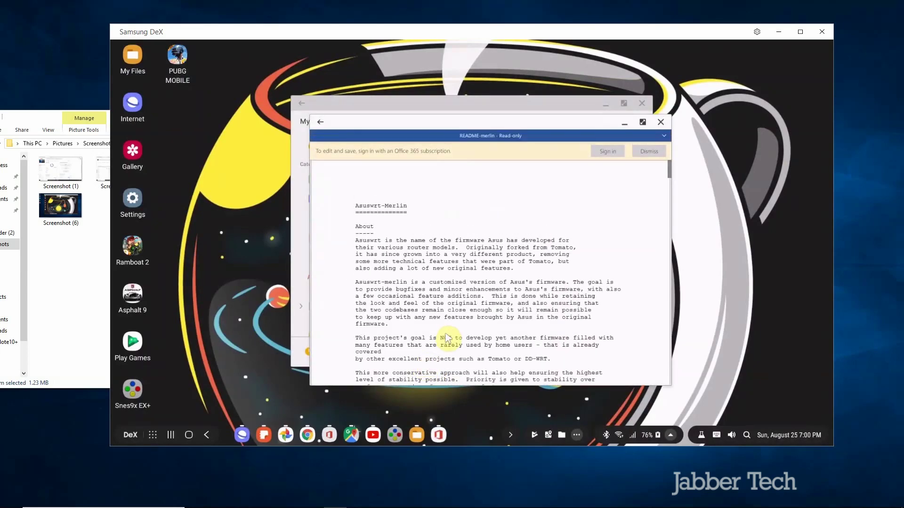
pyautogui.click(660, 122)
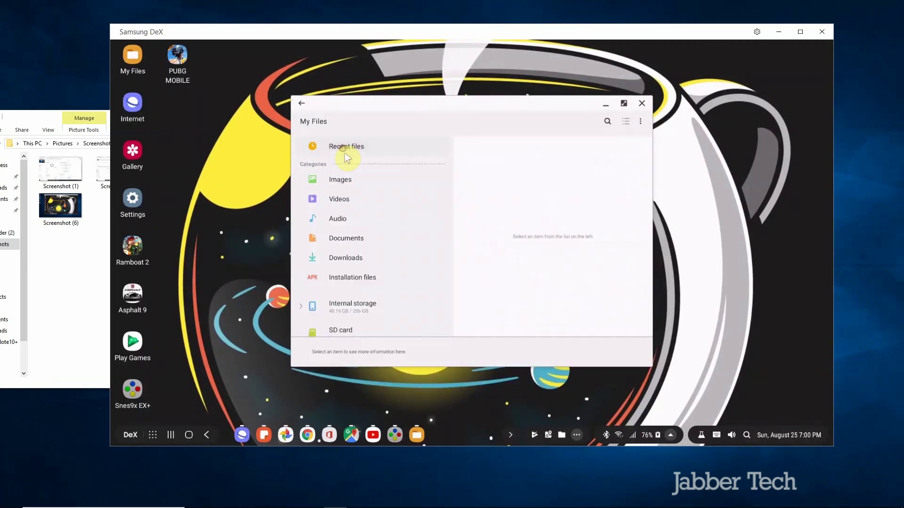
# Return to recent files and send Screenshot (6) from the PC's Screenshots folder into DeX.
pyautogui.click(347, 146)
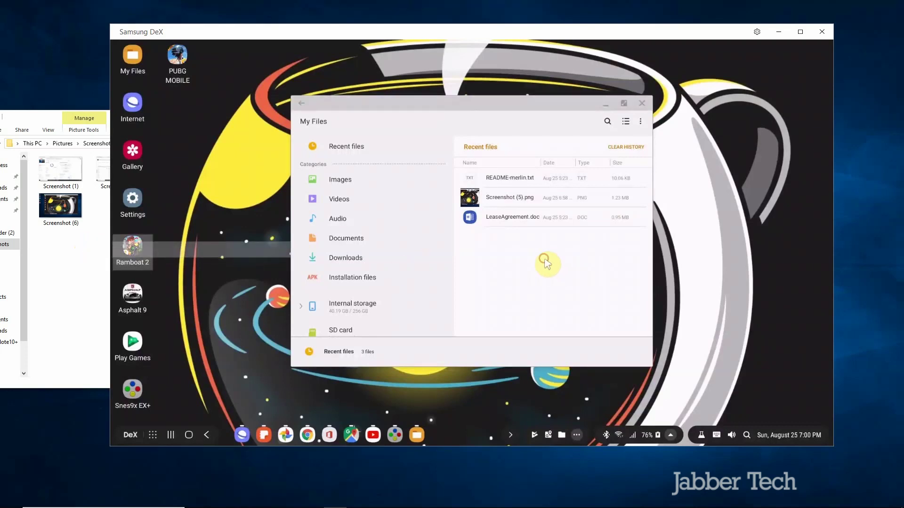
pyautogui.click(65, 244)
pyautogui.moveTo(58, 210); pyautogui.dragTo(546, 264)
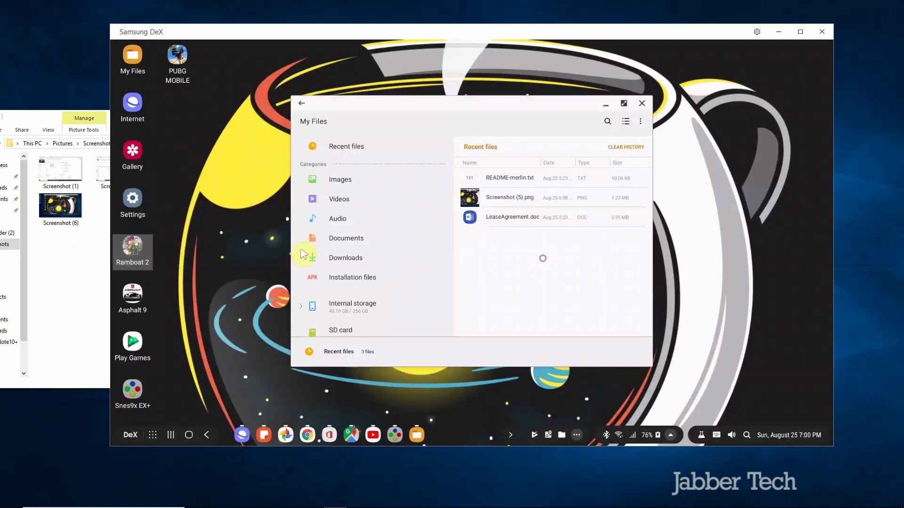
pyautogui.click(72, 248)
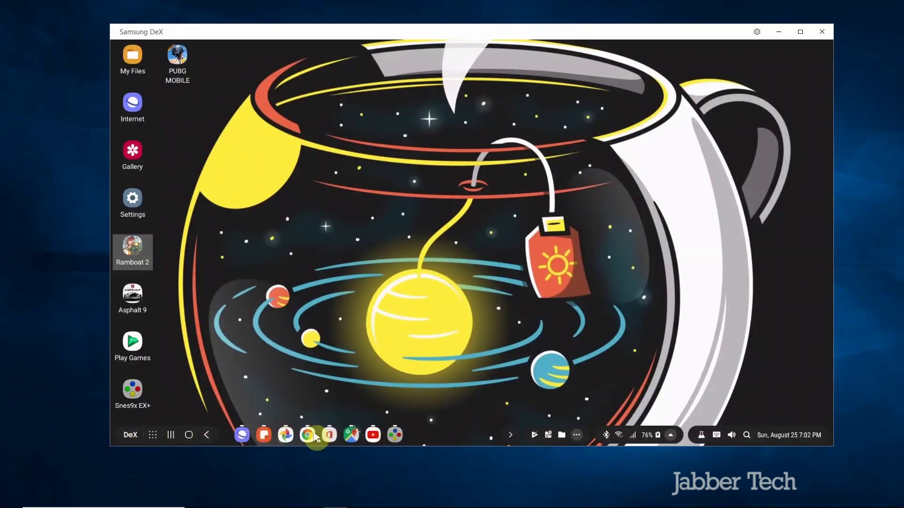
# Lock the DeX desktop from the DeX menu and bring up the unlock keypad.
pyautogui.click(127, 433)
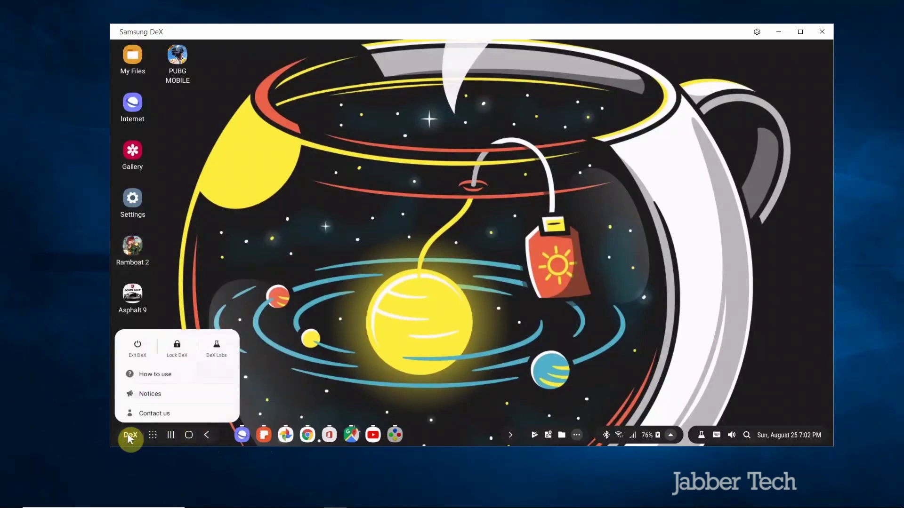
pyautogui.click(175, 349)
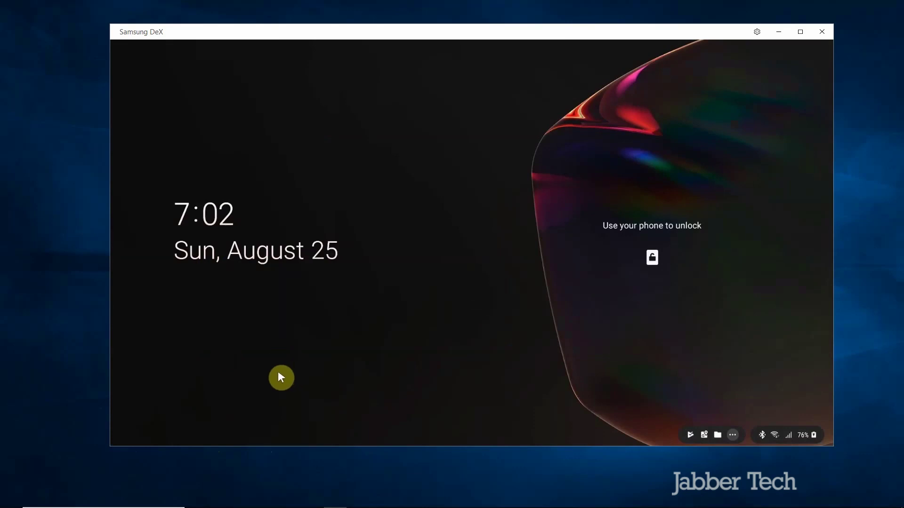
pyautogui.click(644, 262)
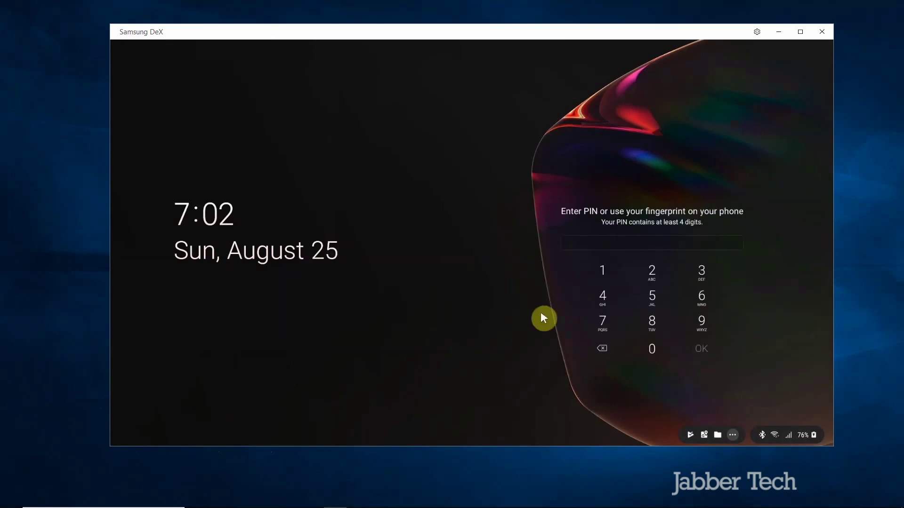
# Enter the phone's PIN to unlock DeX, then show the installed apps.
pyautogui.click(602, 273)
pyautogui.click(652, 272)
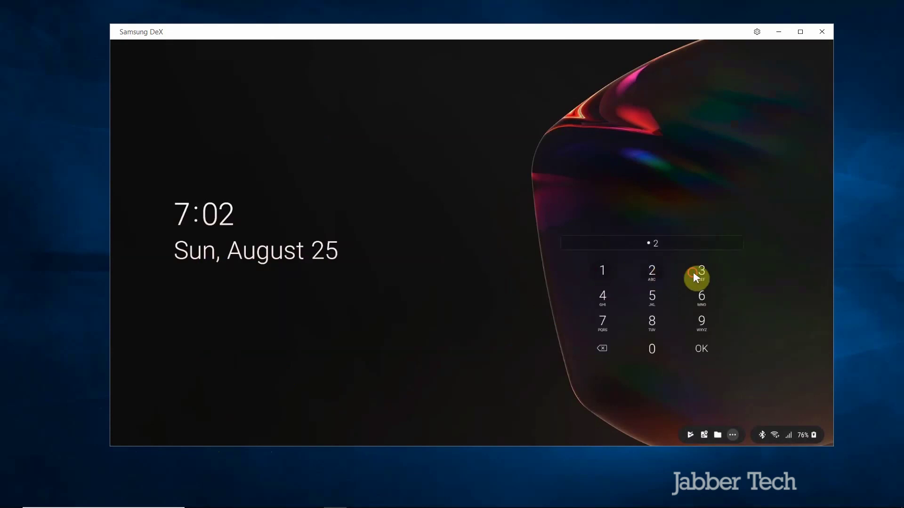
pyautogui.click(701, 272)
pyautogui.click(603, 297)
pyautogui.click(706, 351)
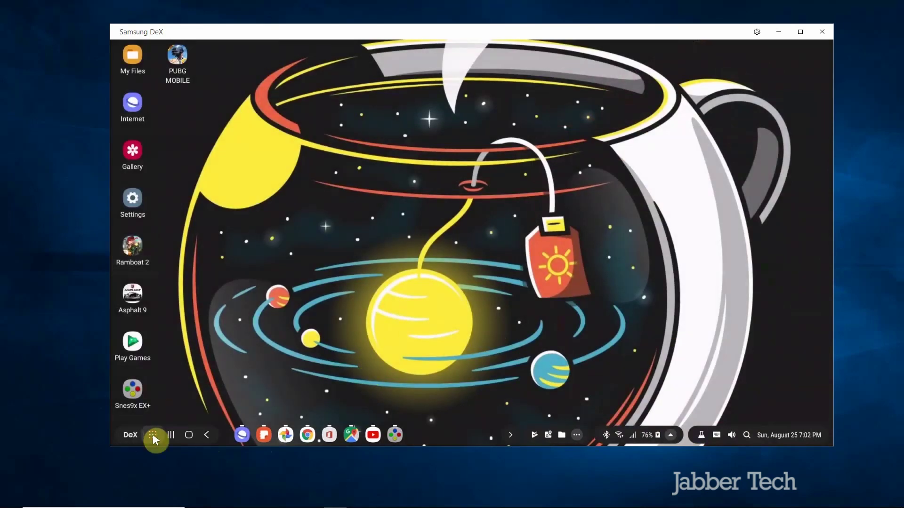
pyautogui.click(152, 433)
# Launch and close Netflix, then launch Spotify from the apps list.
pyautogui.click(152, 246)
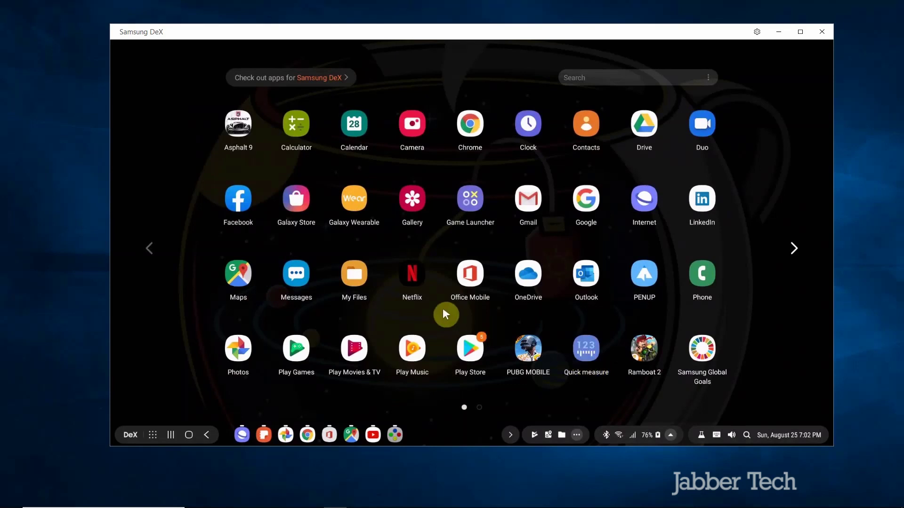
pyautogui.click(414, 284)
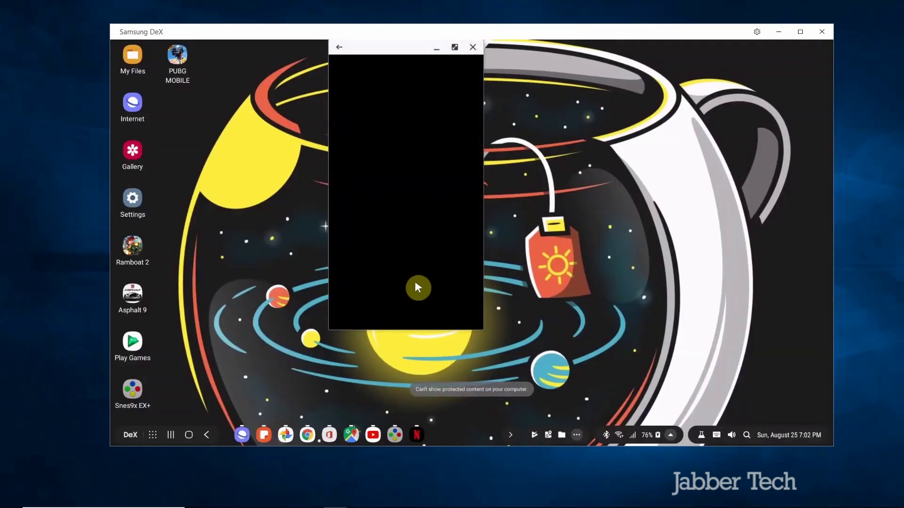
pyautogui.click(472, 47)
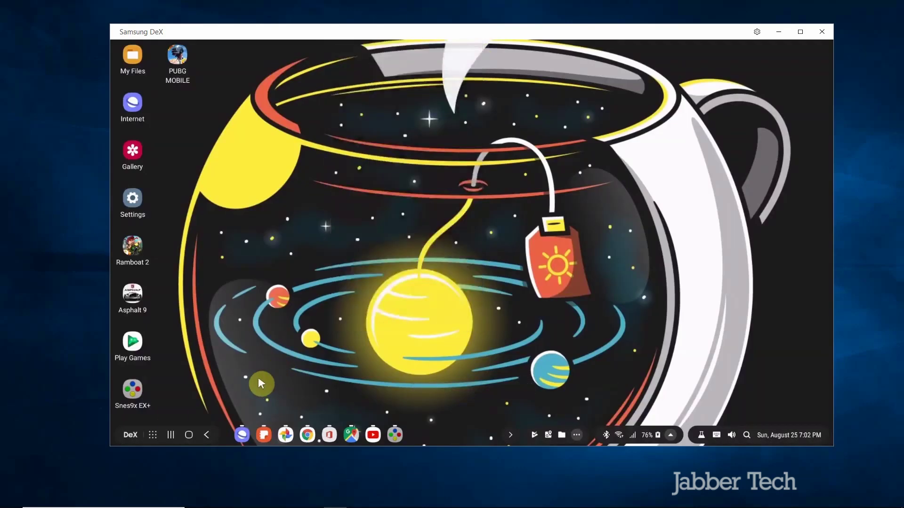
pyautogui.click(152, 435)
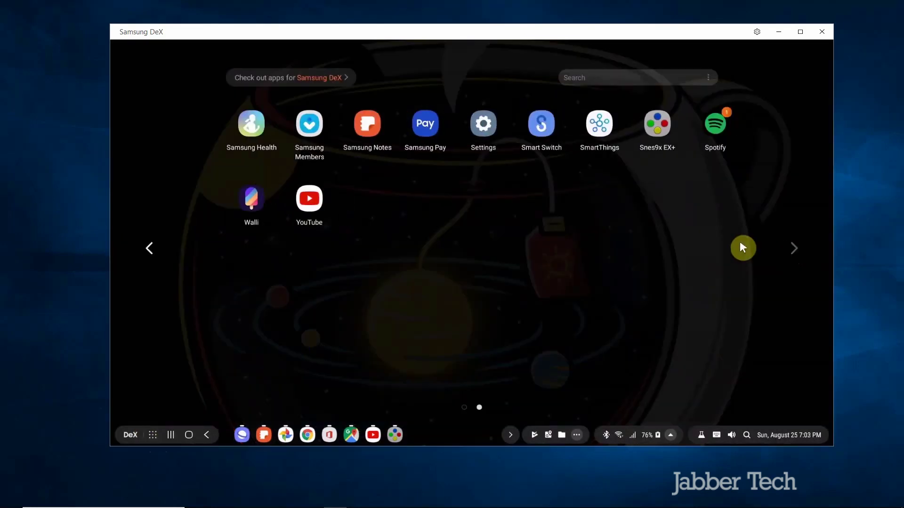
pyautogui.click(710, 124)
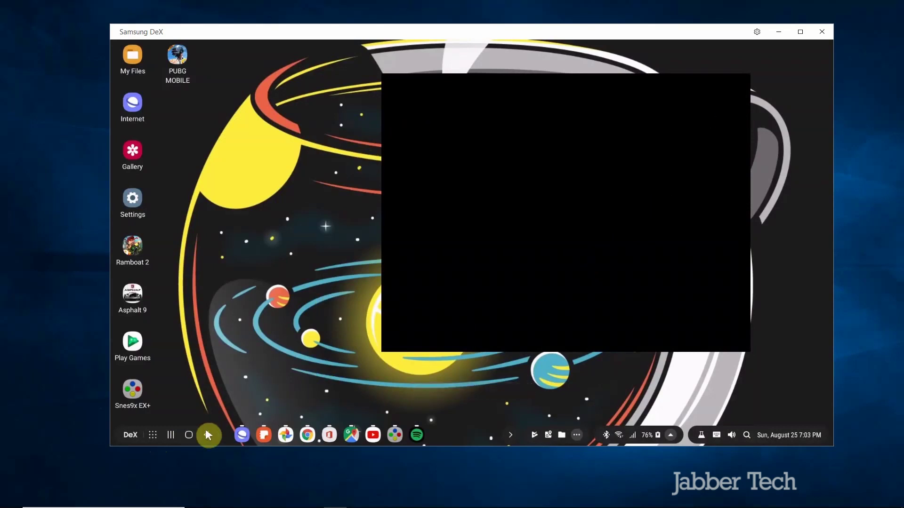
# Launch and close YouTube, then show the recent-apps overview.
pyautogui.click(152, 439)
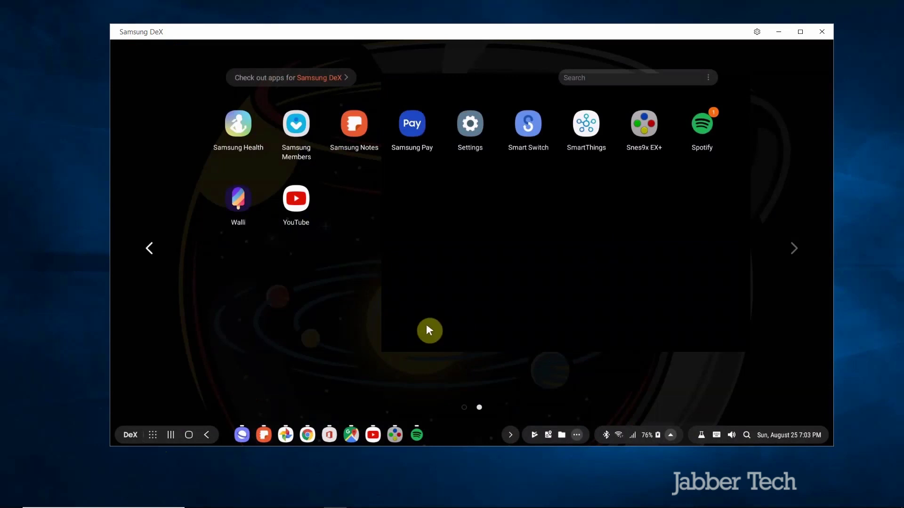
pyautogui.click(316, 212)
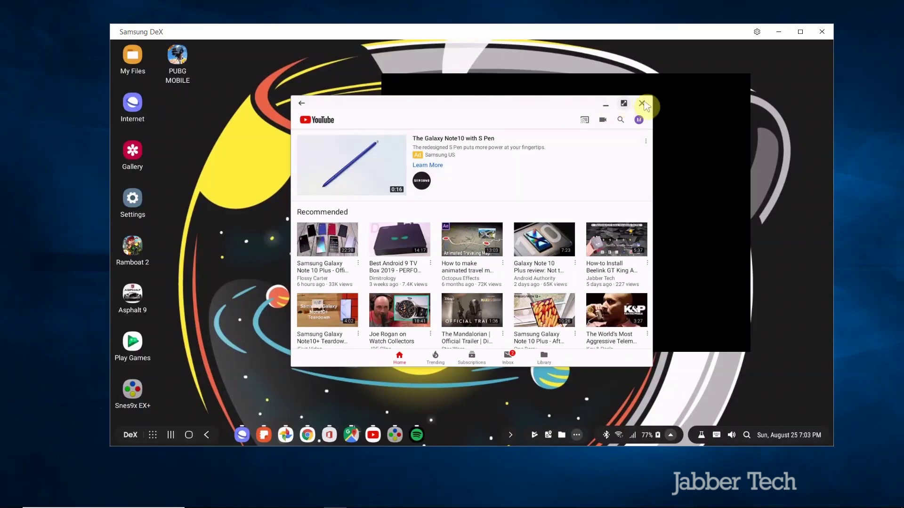
pyautogui.click(642, 104)
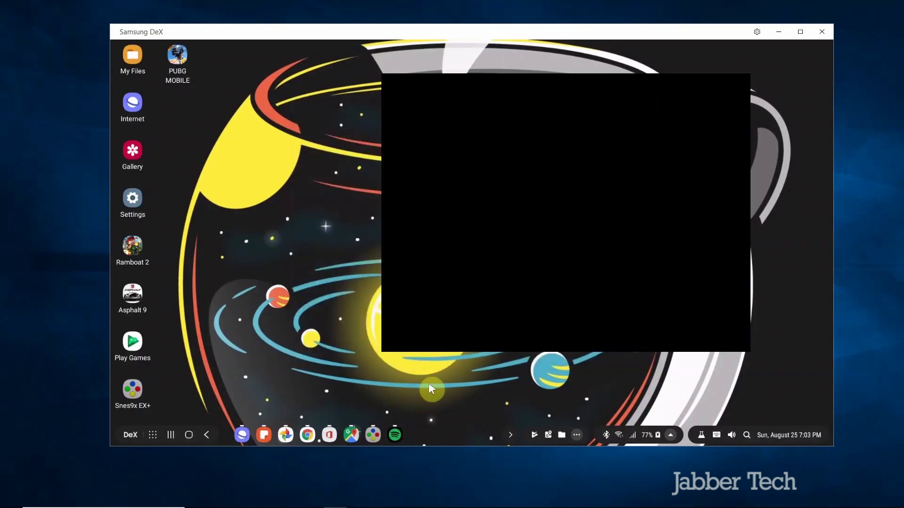
pyautogui.click(171, 436)
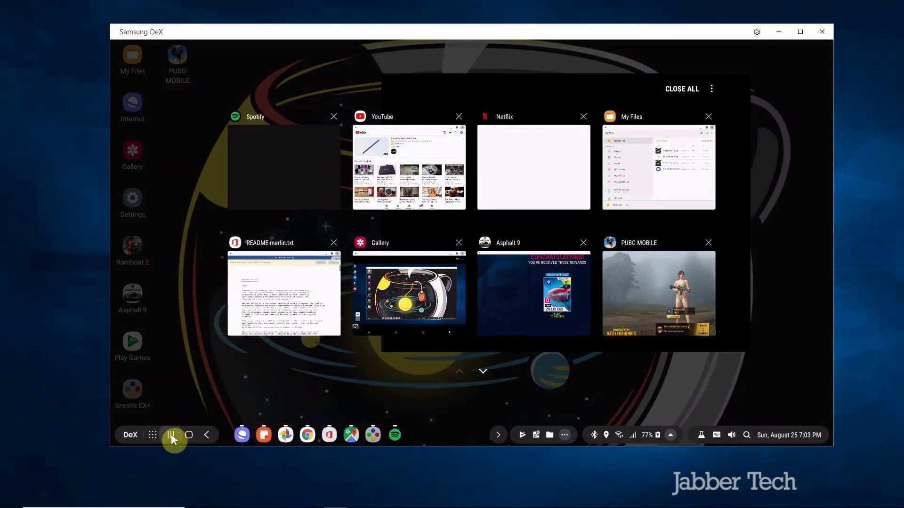
# Open the Internet browser maximised on samsung.com, minimise it, then open and hide Samsung Notes.
pyautogui.click(189, 436)
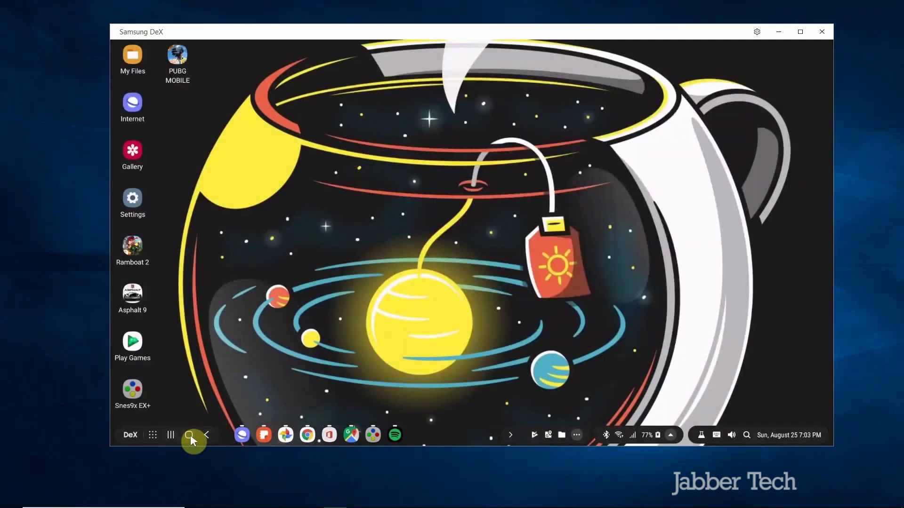
pyautogui.click(242, 435)
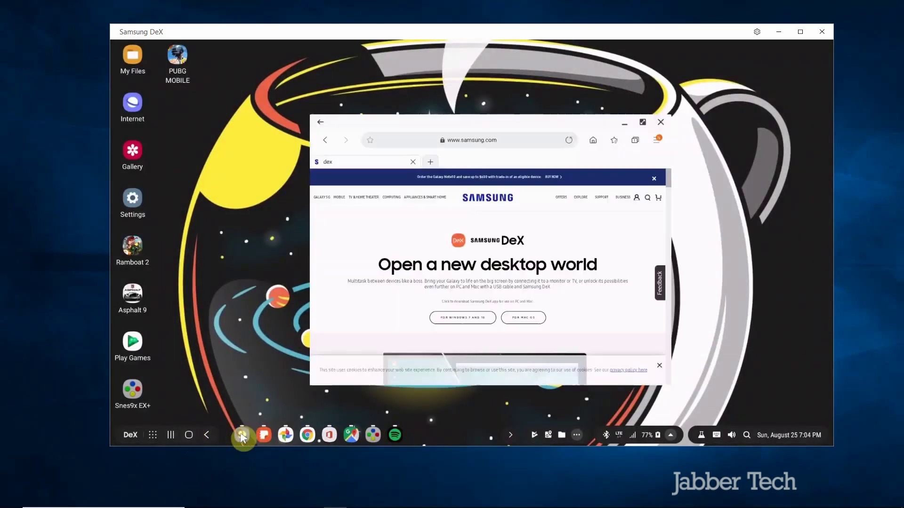
pyautogui.doubleClick(454, 126)
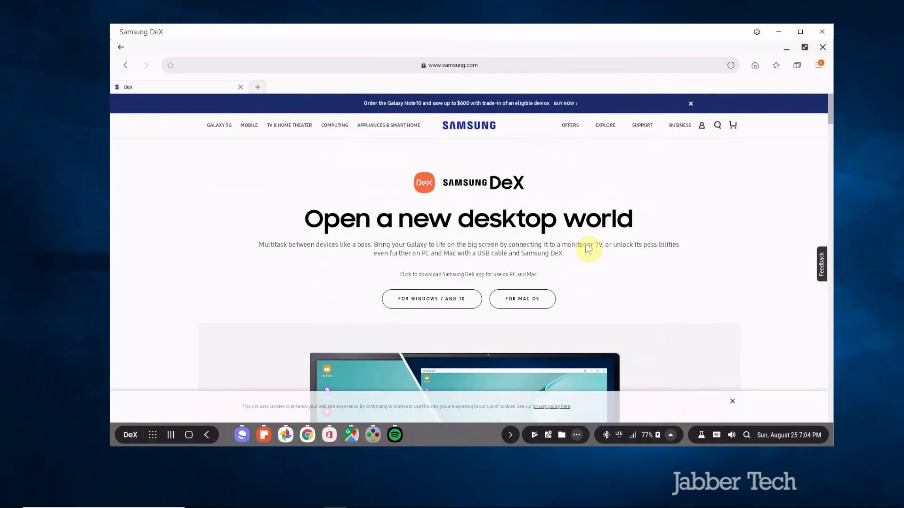
pyautogui.click(782, 47)
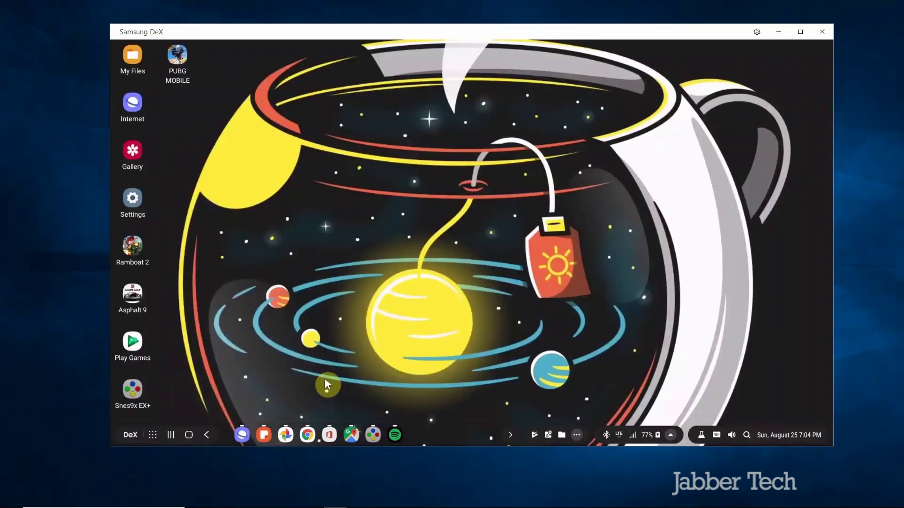
pyautogui.click(263, 435)
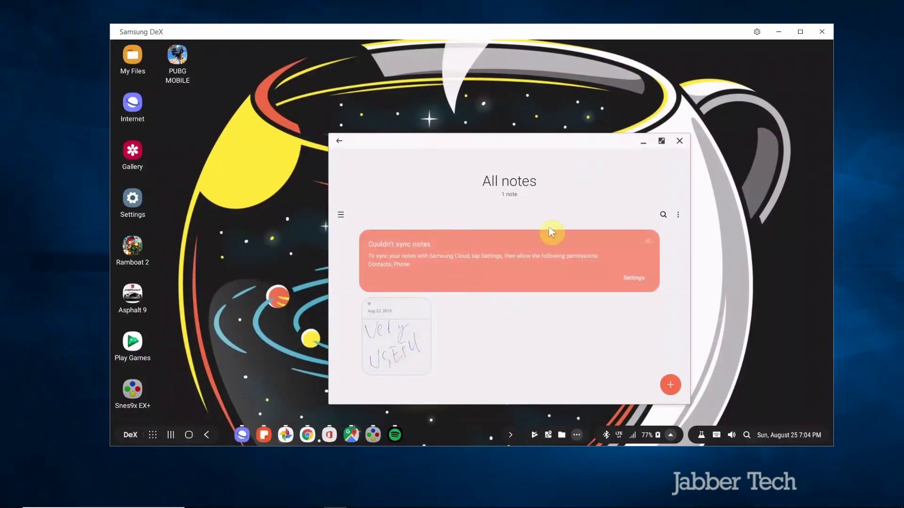
pyautogui.click(644, 142)
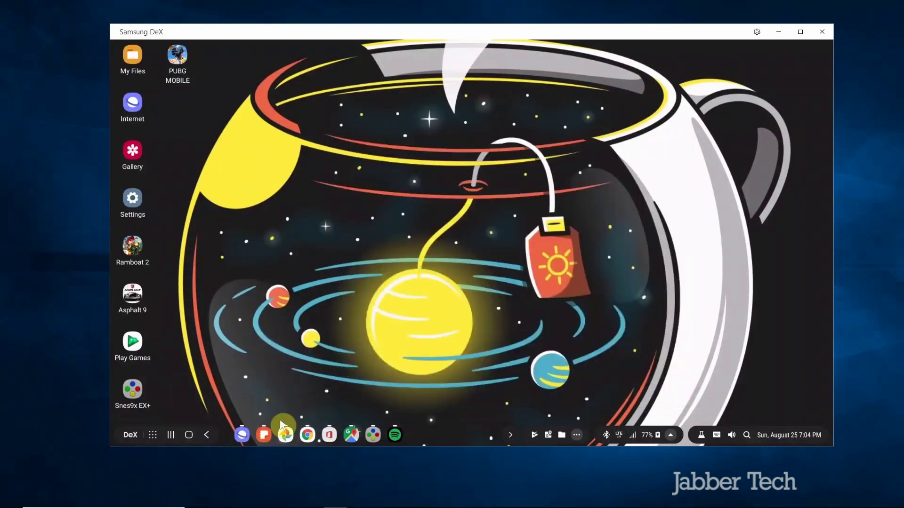
# Open the second parking lot photo from Today in the photo editor.
pyautogui.click(284, 435)
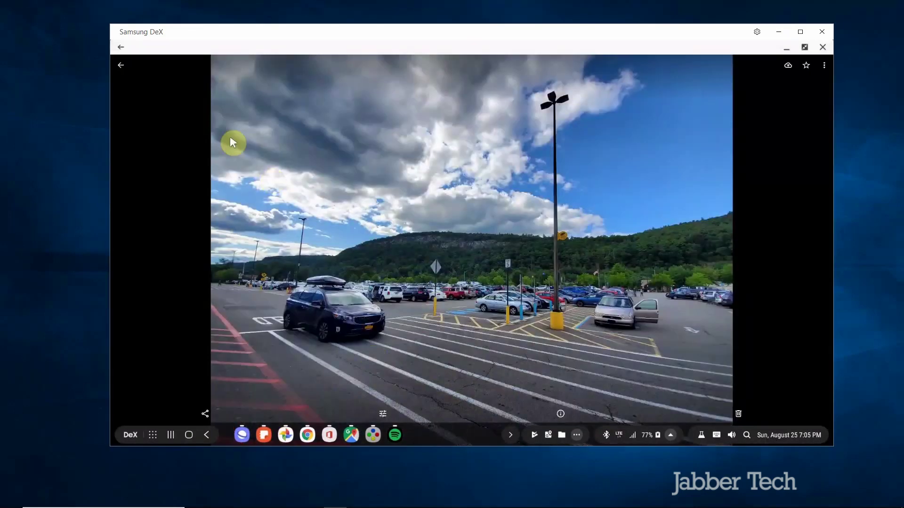
pyautogui.click(120, 68)
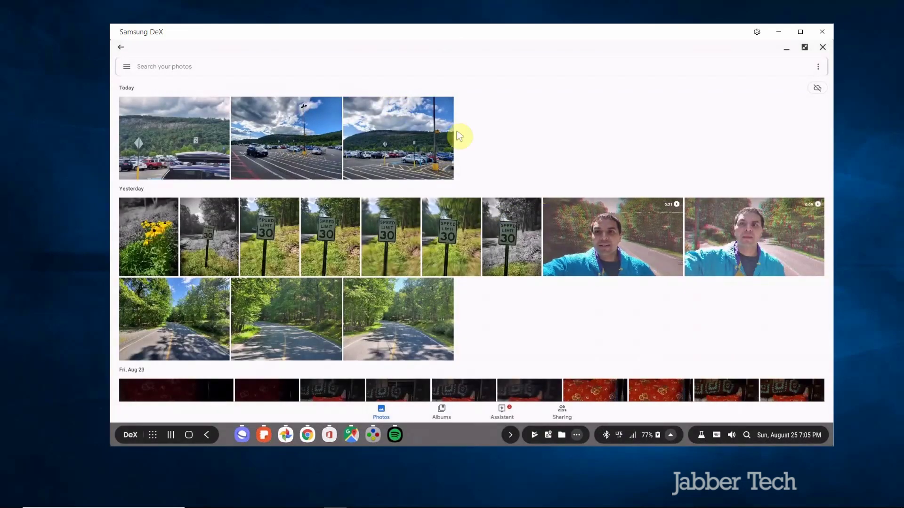
pyautogui.click(302, 148)
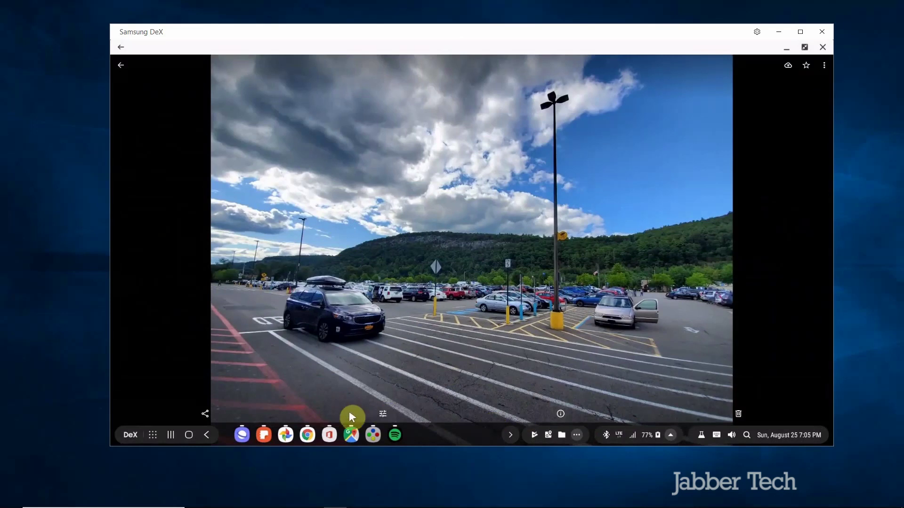
pyautogui.click(382, 415)
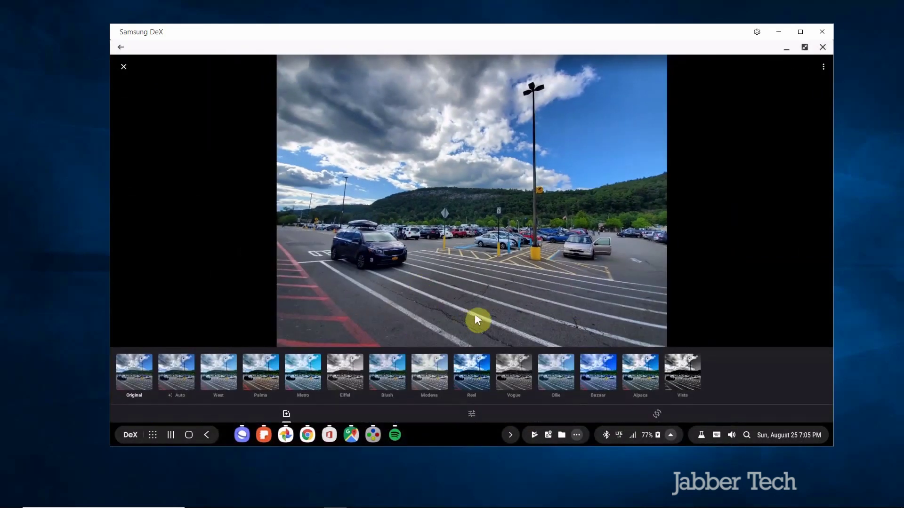
# Try the Blush, Reel, Modena, Eiffel and Vogue filters, then minimise the editor.
pyautogui.click(388, 373)
pyautogui.click(462, 374)
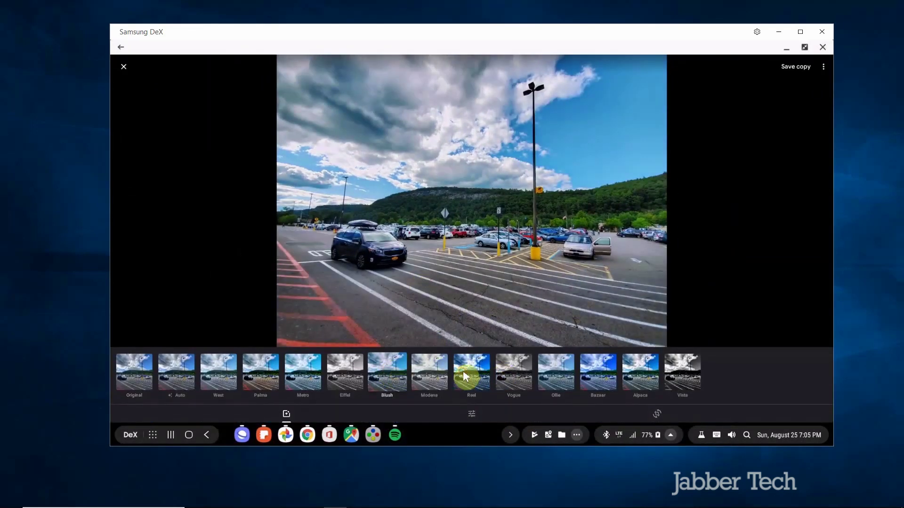
pyautogui.click(425, 374)
pyautogui.click(367, 380)
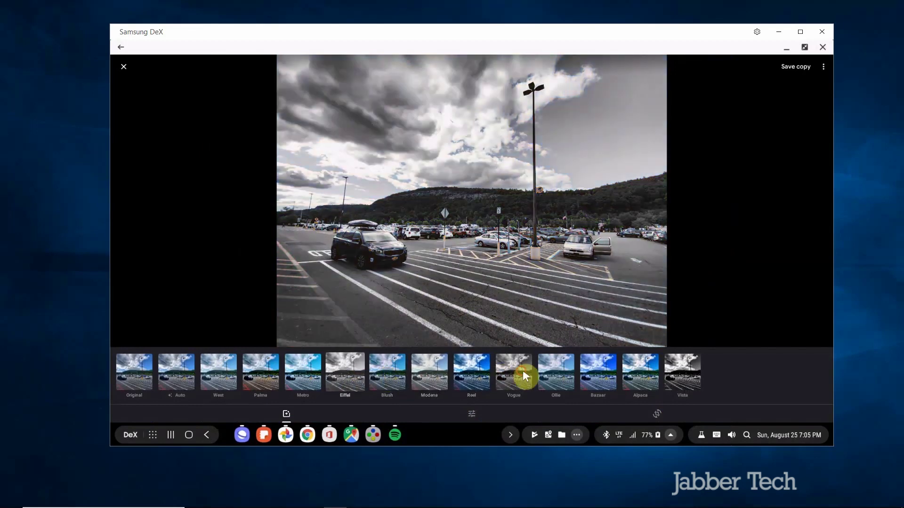
pyautogui.click(520, 375)
pyautogui.click(789, 47)
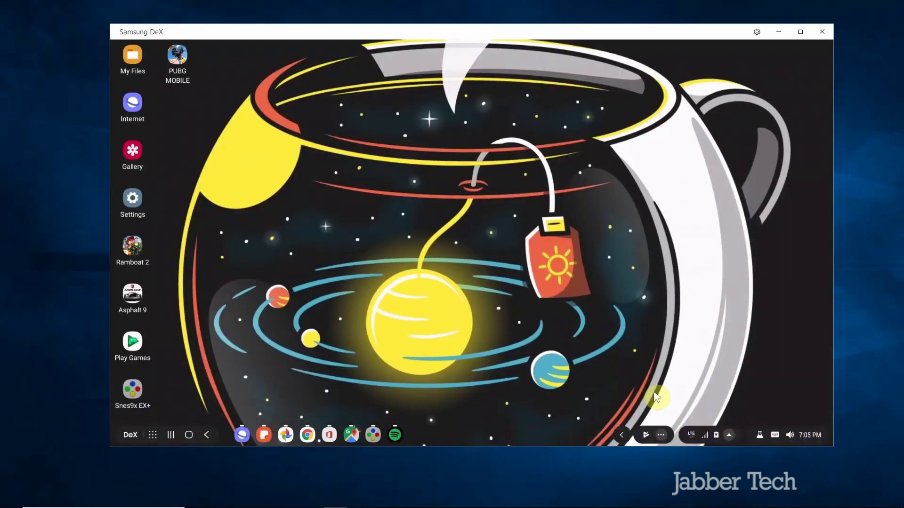
# Open the notification list and expand the Google Play Store install notifications.
pyautogui.click(621, 437)
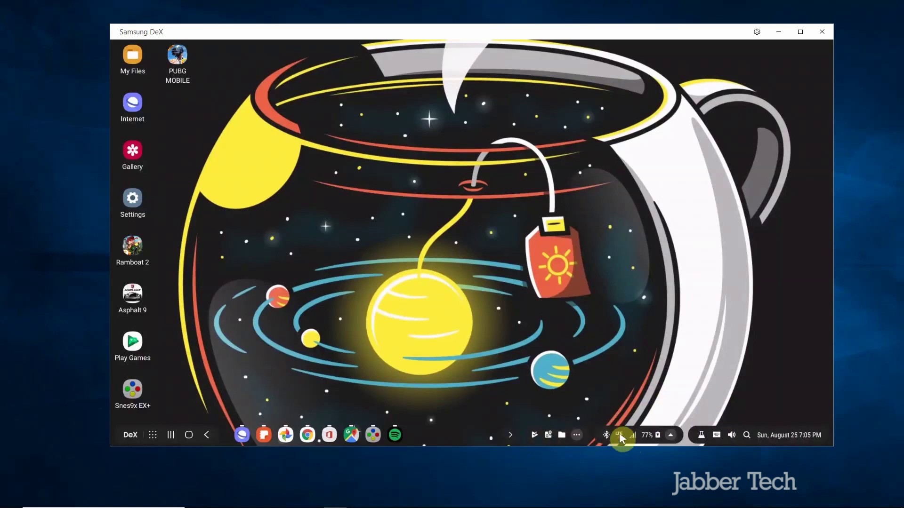
pyautogui.click(577, 436)
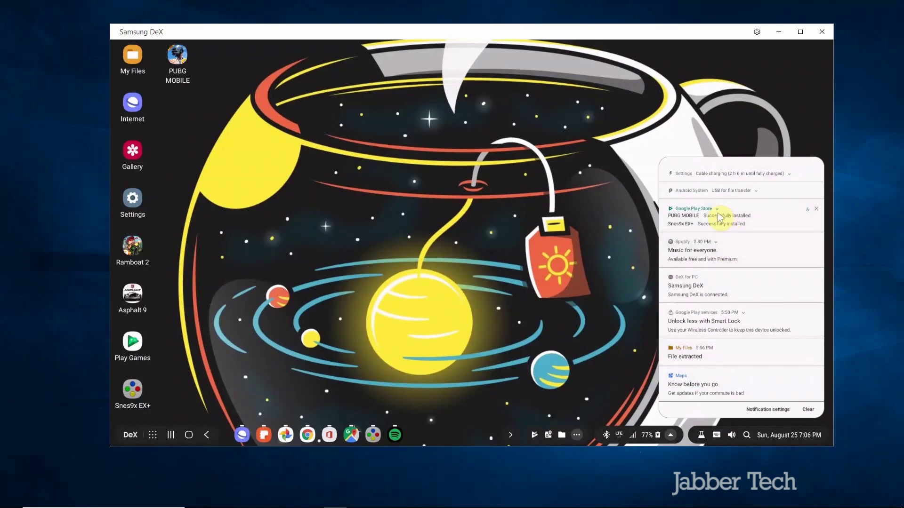
pyautogui.click(717, 214)
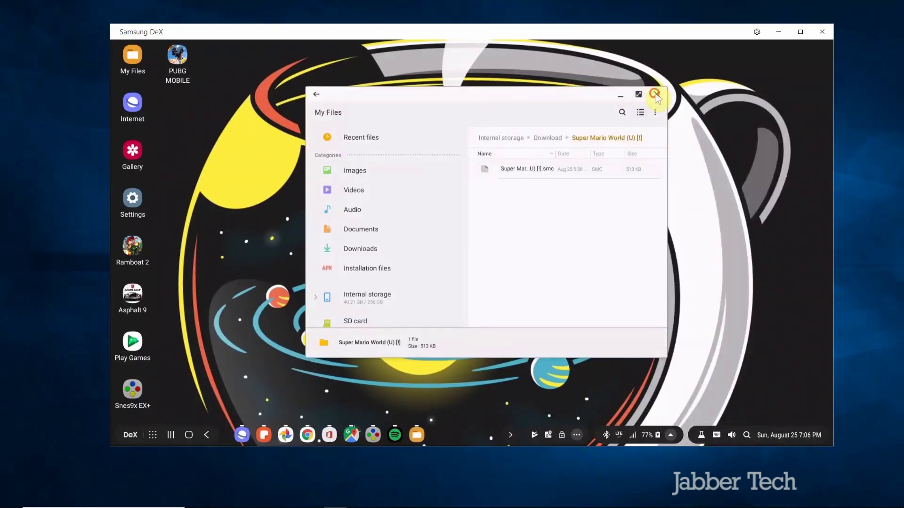
pyautogui.click(655, 96)
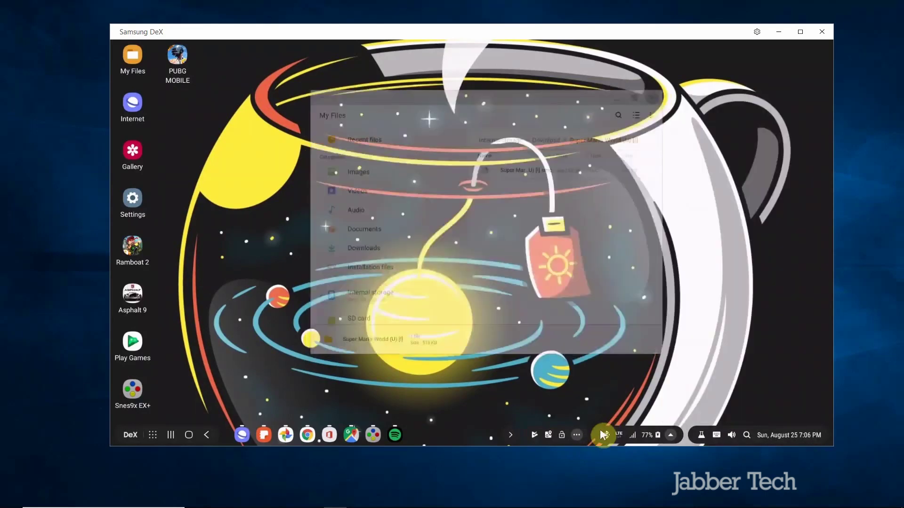
# Clear all clearable notifications and close the notification list.
pyautogui.click(575, 435)
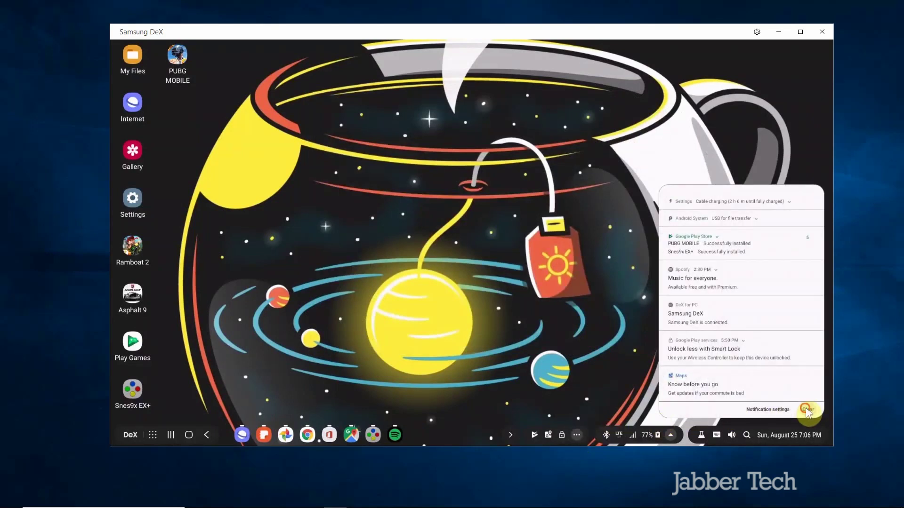
pyautogui.click(807, 410)
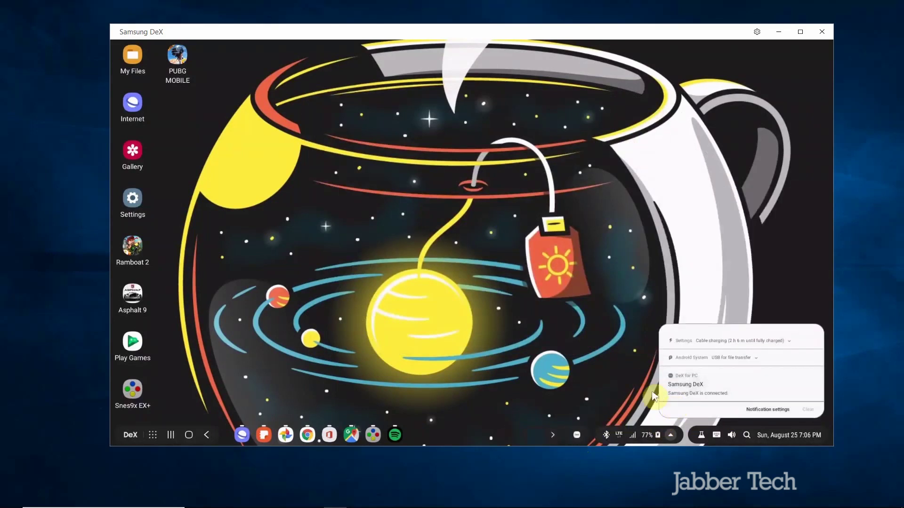
pyautogui.click(627, 373)
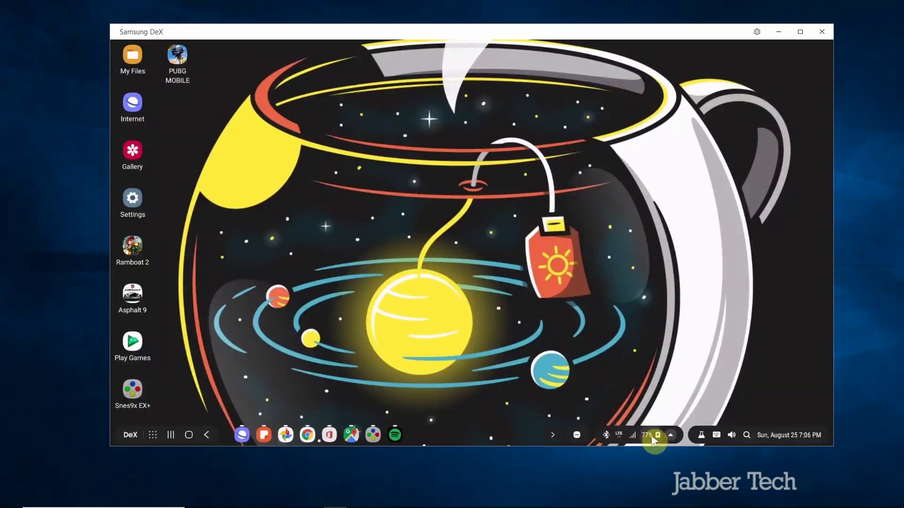
pyautogui.click(669, 436)
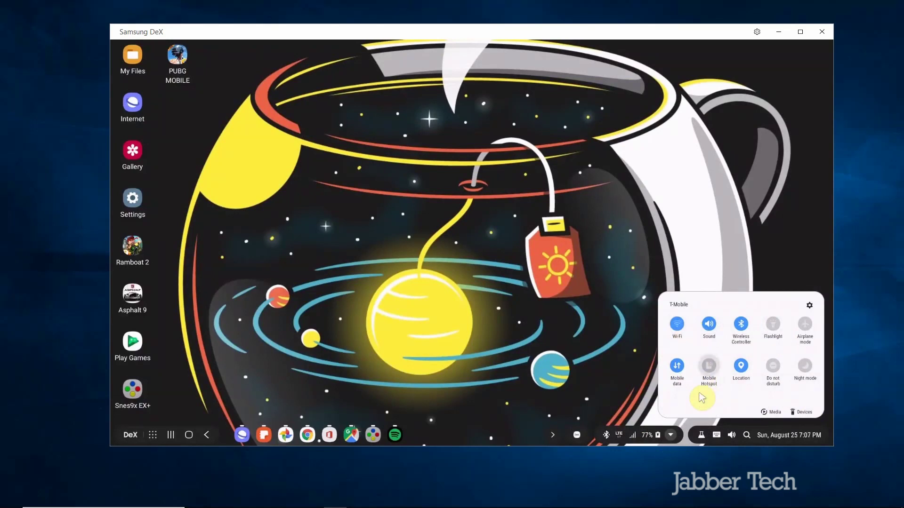
pyautogui.click(750, 228)
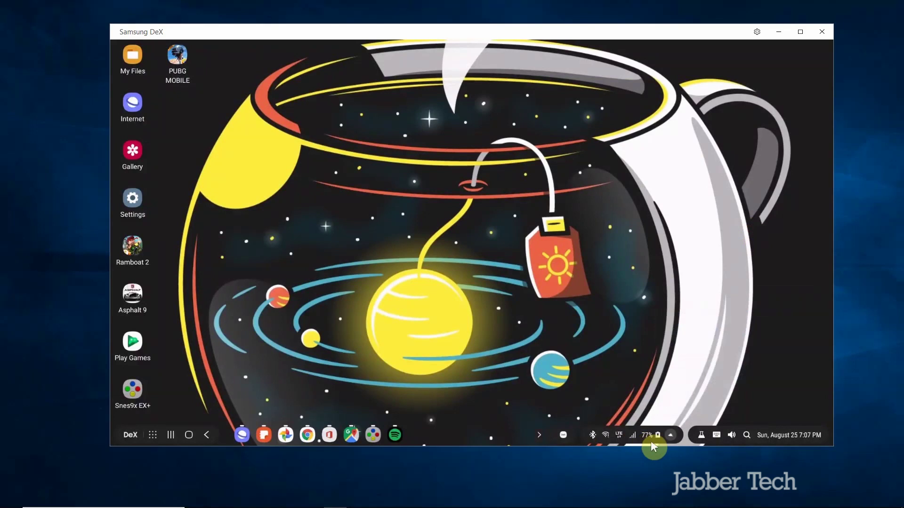
pyautogui.click(701, 436)
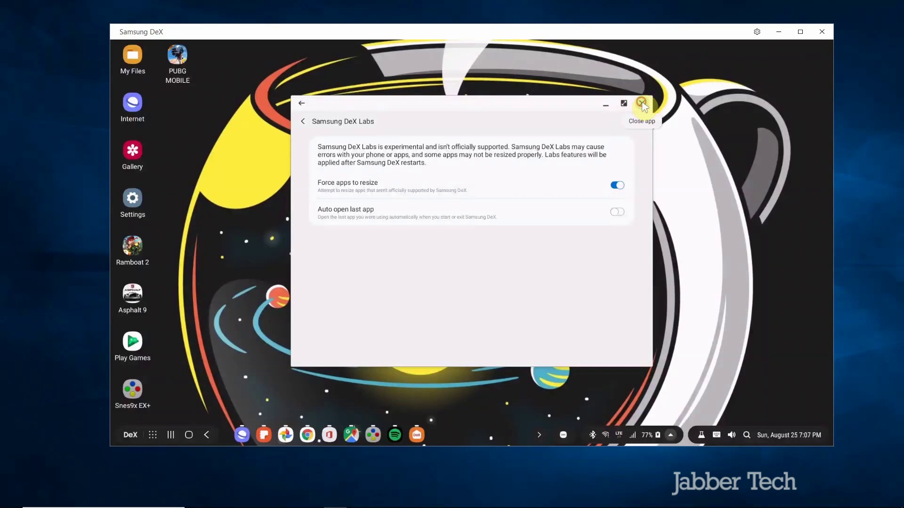
pyautogui.click(642, 102)
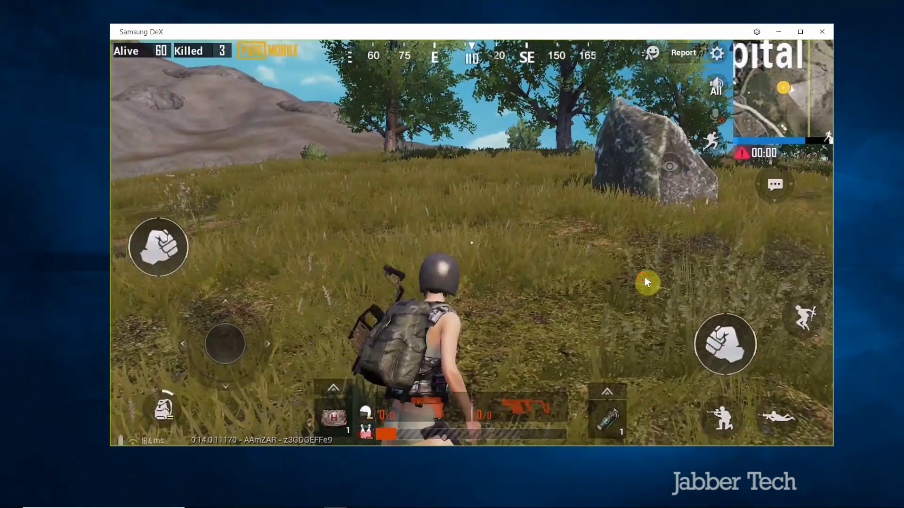
# Turn the camera southeast and walk the character up to the loot crate.
pyautogui.moveTo(645, 281); pyautogui.dragTo(731, 332)
pyautogui.press('w')
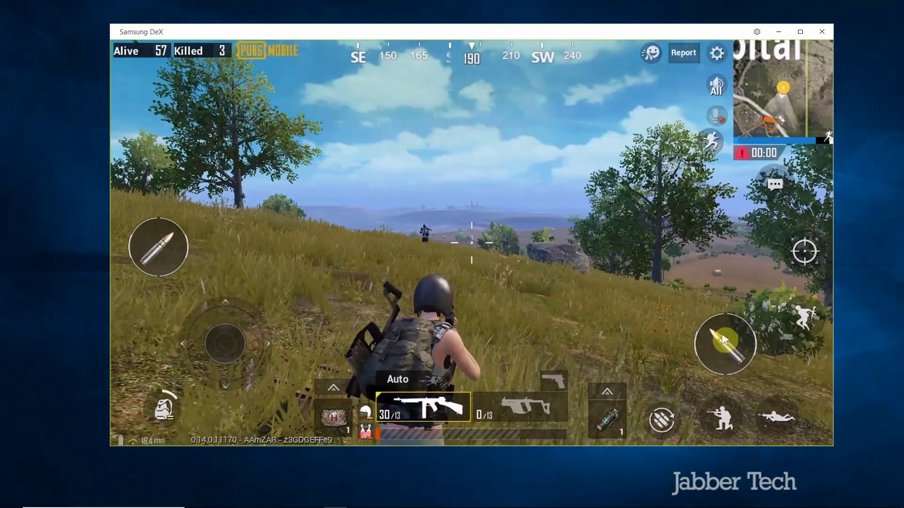
pyautogui.click(722, 340)
# Aim left at the enemy and keep firing until it is killed.
pyautogui.moveTo(719, 334)
pyautogui.mouseDown()
pyautogui.moveTo(510, 247)
pyautogui.moveTo(456, 241)
pyautogui.moveTo(685, 323)
pyautogui.mouseUp()
pyautogui.click(727, 347)
pyautogui.moveTo(726, 346); pyautogui.dragTo(598, 296)
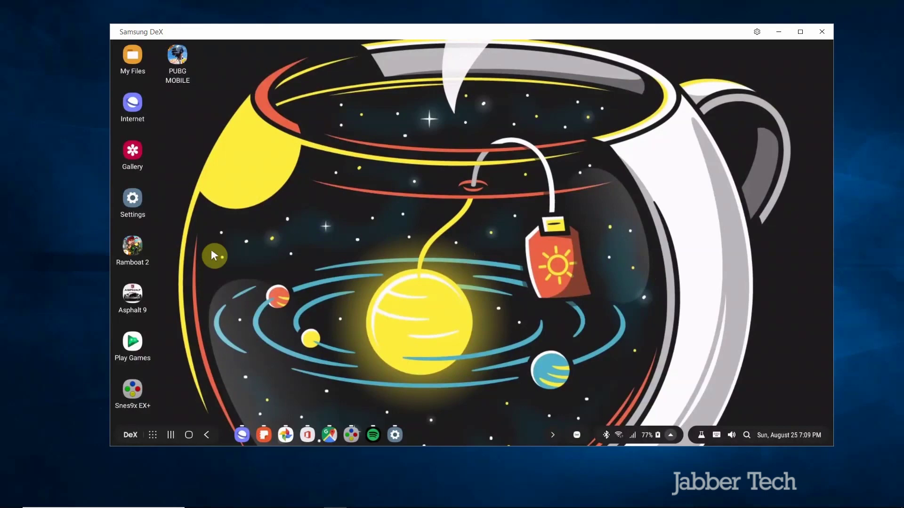
pyautogui.doubleClick(487, 36)
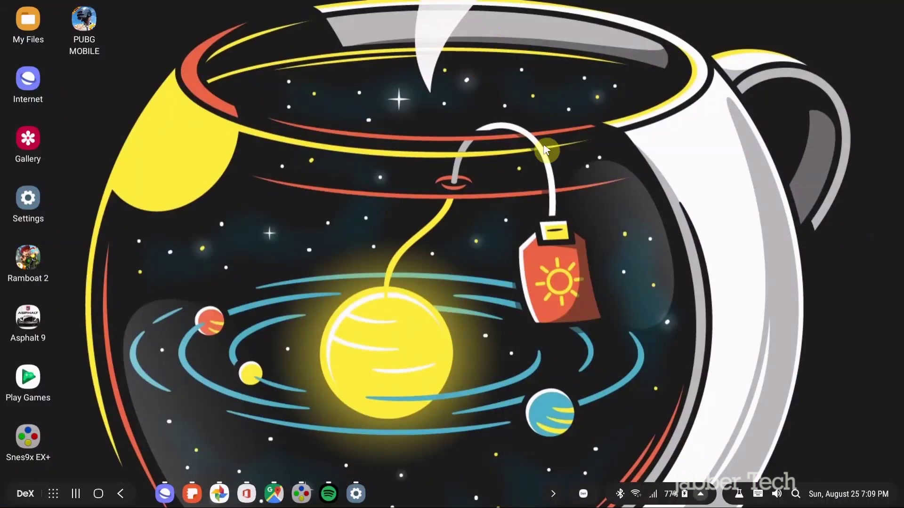
pyautogui.moveTo(570, 6)
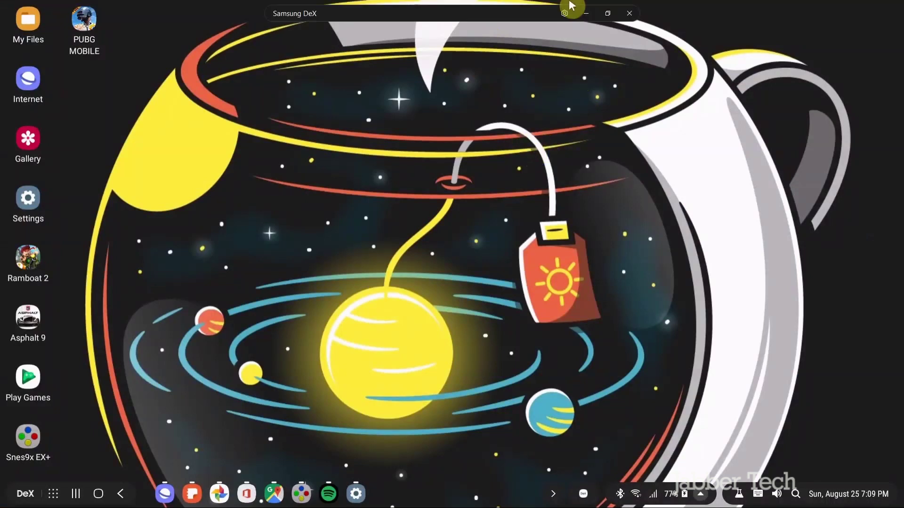
pyautogui.click(605, 13)
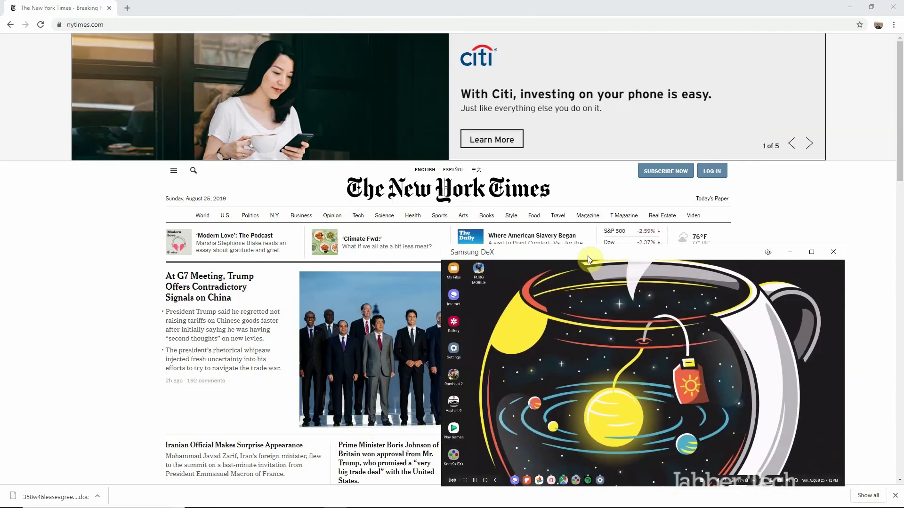
pyautogui.moveTo(588, 255); pyautogui.dragTo(611, 260)
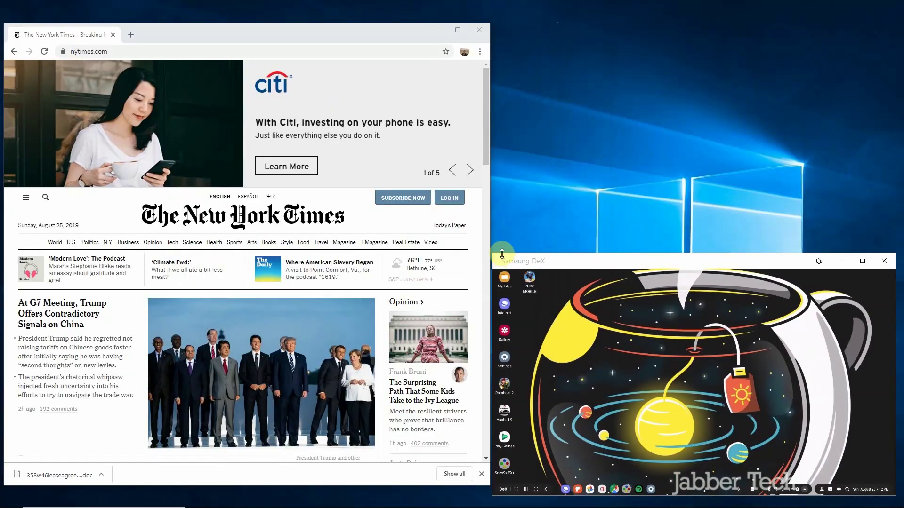
# Adjust the DeX window's height and scroll the New York Times page down and back up.
pyautogui.moveTo(501, 254); pyautogui.dragTo(518, 245)
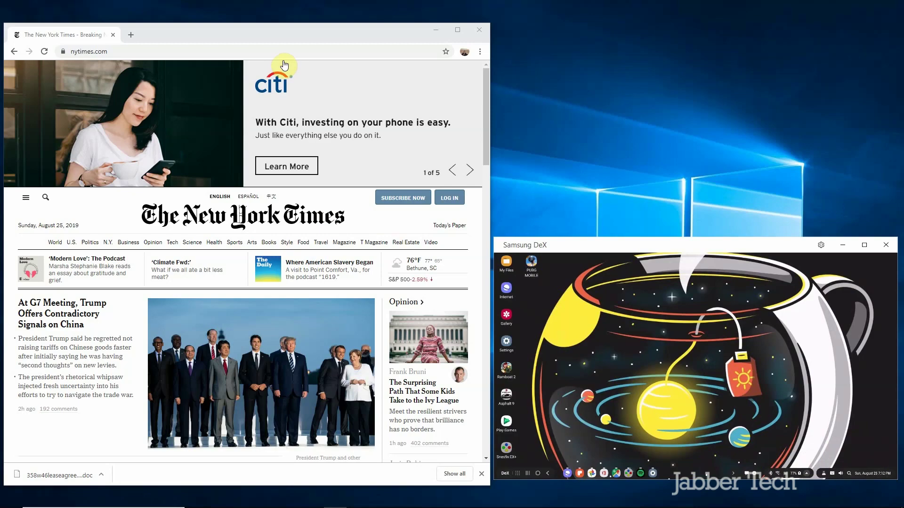
pyautogui.scroll(-7, 270, 236)
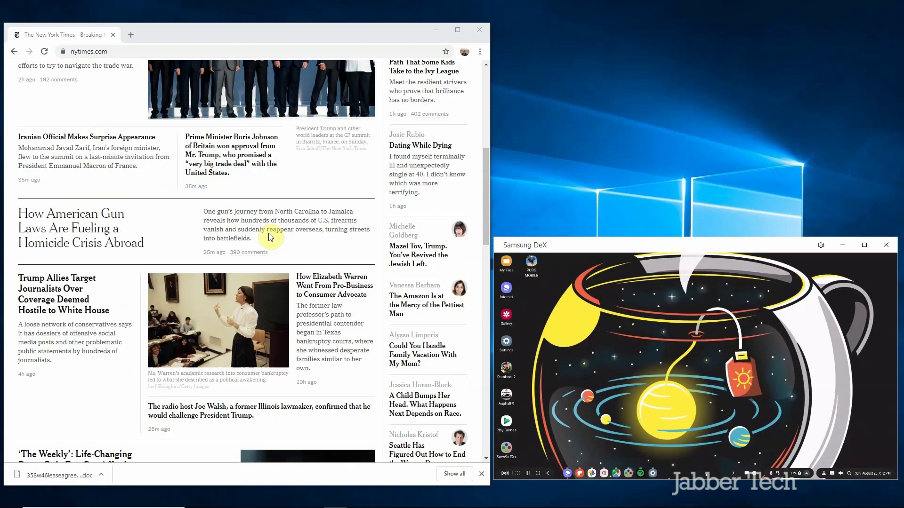
pyautogui.scroll(-11, 270, 237)
pyautogui.scroll(9, 273, 234)
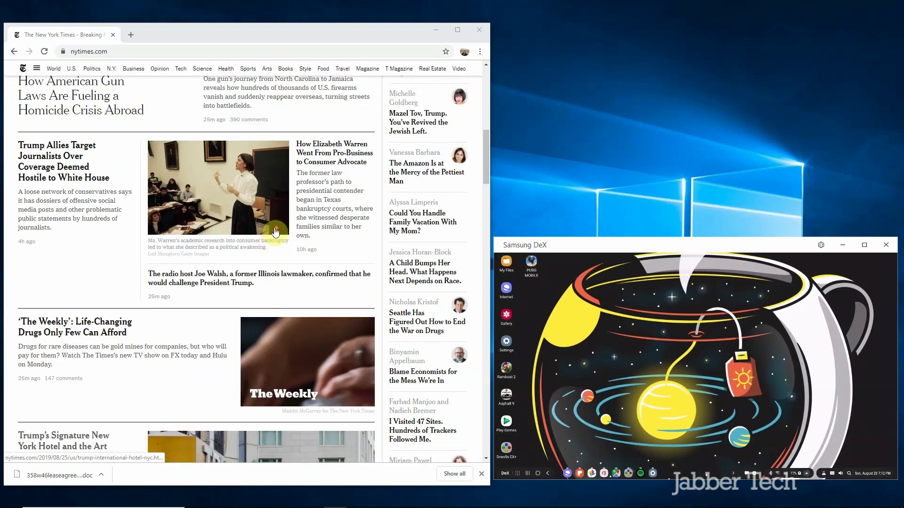
pyautogui.scroll(10, 275, 232)
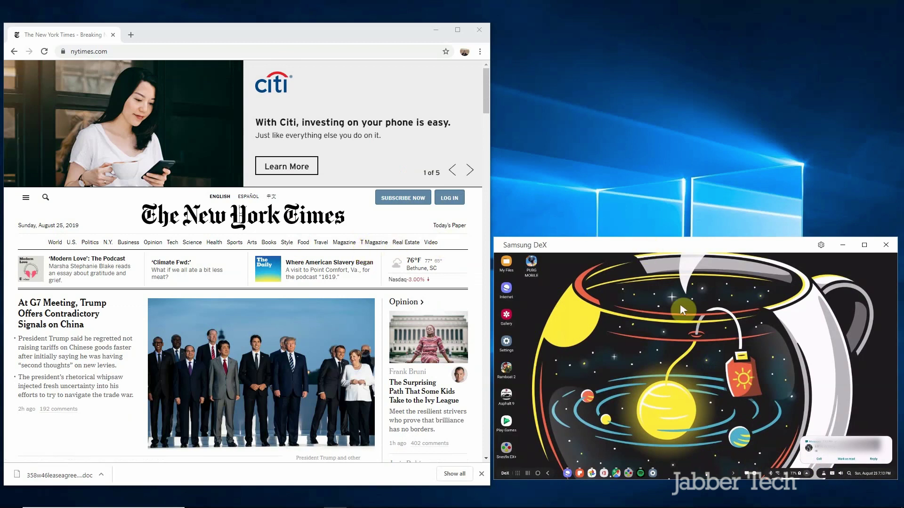
# Answer the new Messages notification with a short reply sent from the notification itself.
pyautogui.click(873, 461)
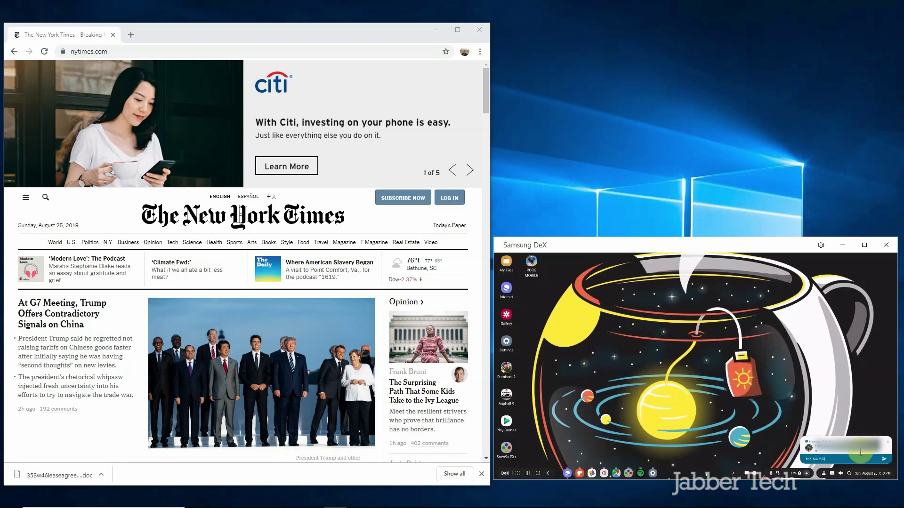
pyautogui.press('Return')
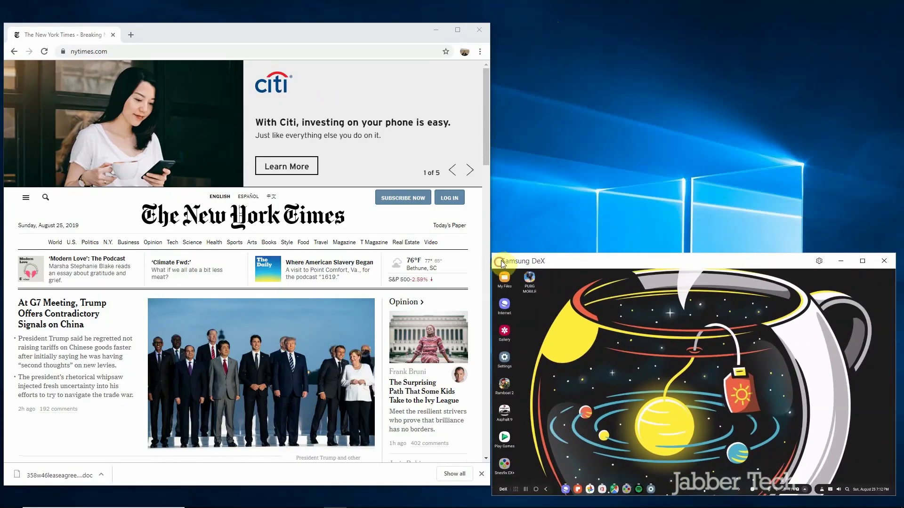
# Nudge the Samsung DeX window up and slightly right on the Windows desktop.
pyautogui.moveTo(502, 263); pyautogui.dragTo(517, 245)
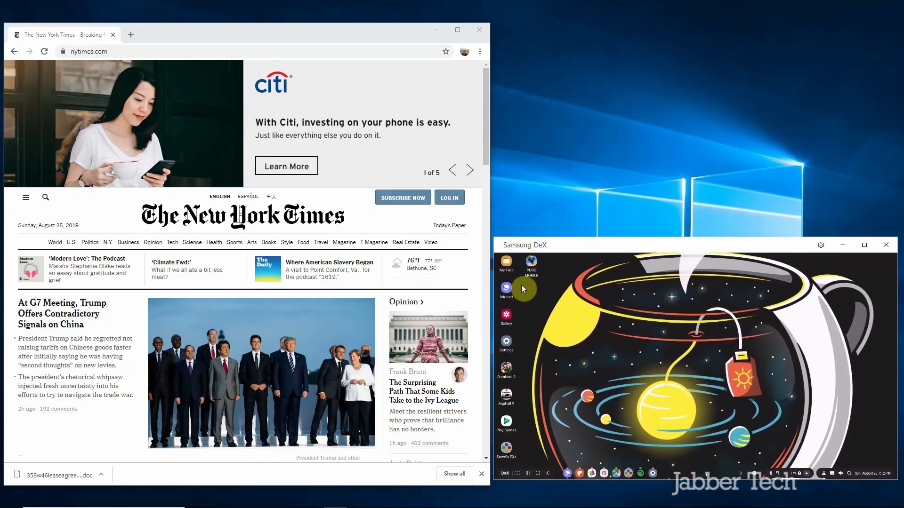